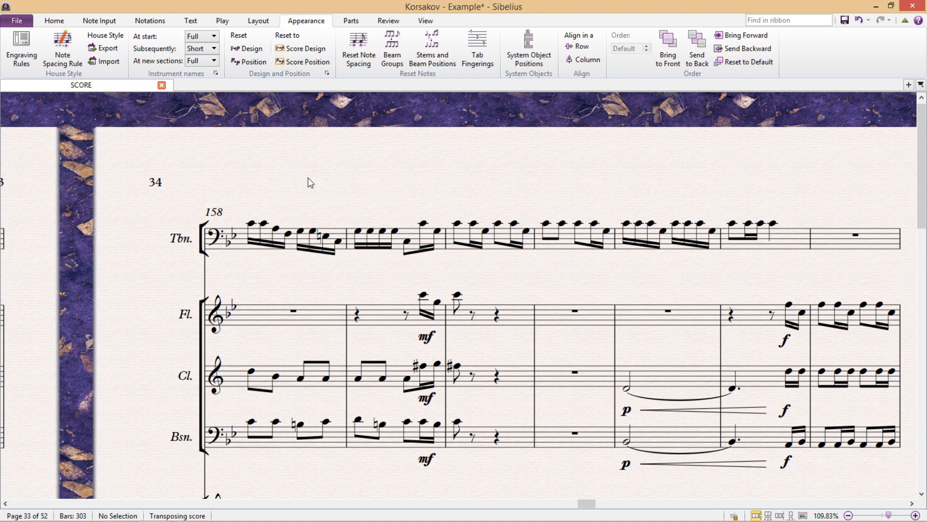
Cycle bar numbering through every 1 bar, every 5 bars and none, ending on every system
left_click(191, 21)
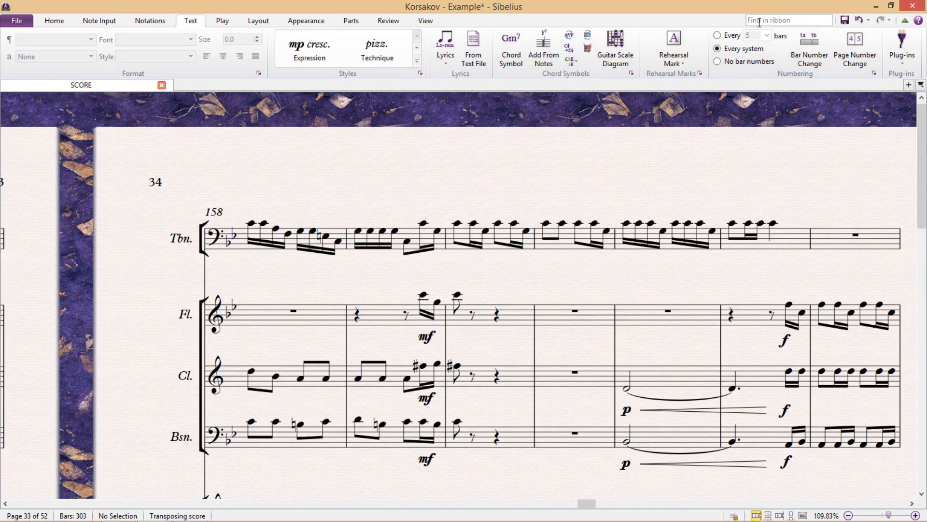
left_click(718, 35)
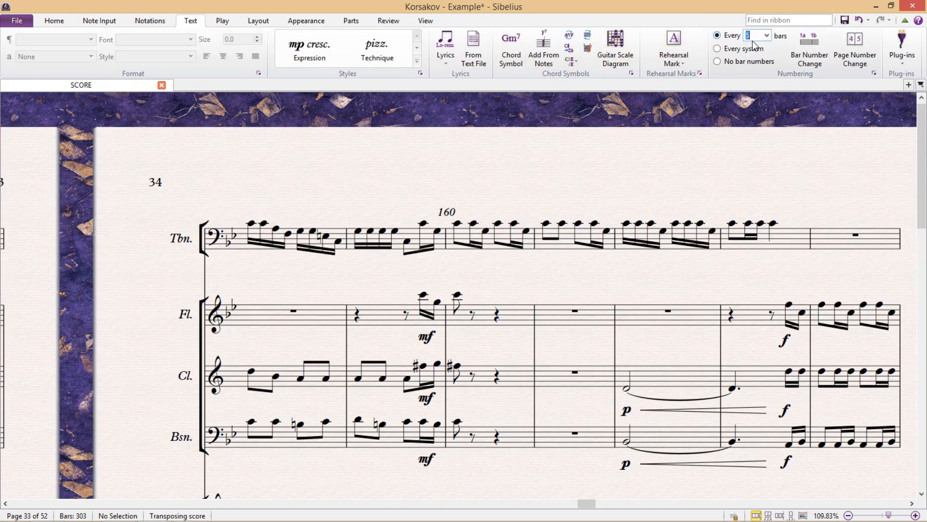
type("1")
key("Return")
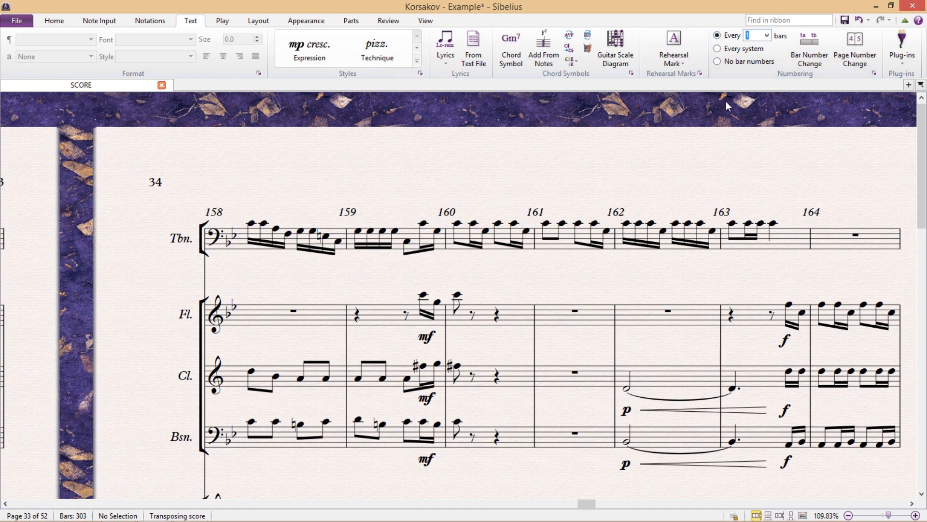
type("5")
key("Return")
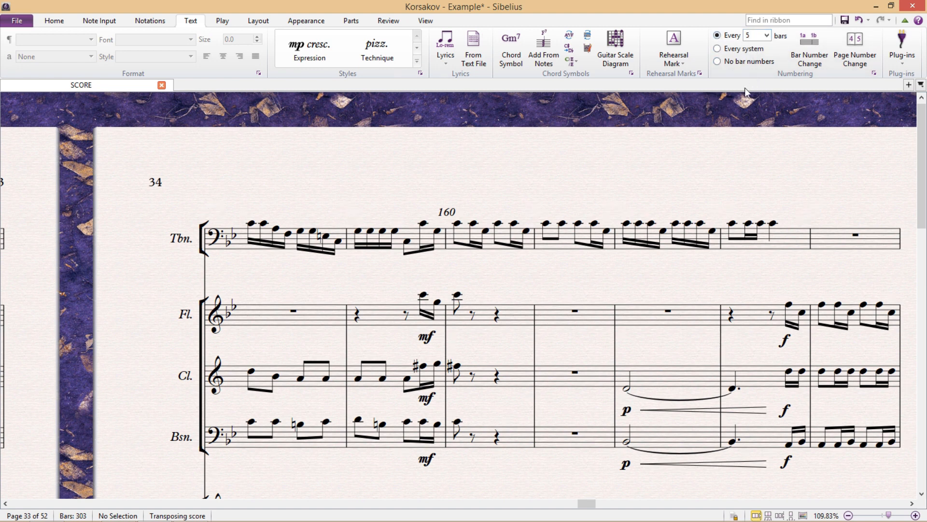
left_click(717, 61)
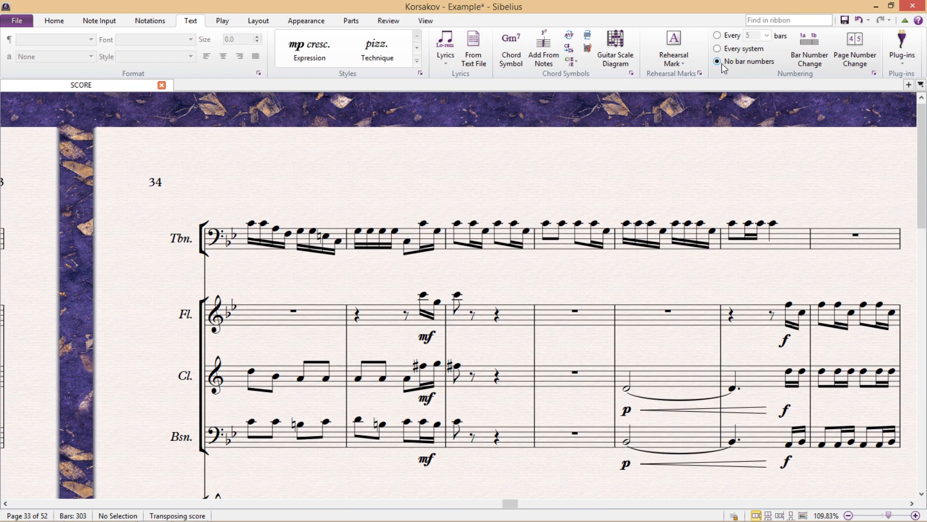
left_click_drag(668, 166, 699, 158)
left_click(732, 49)
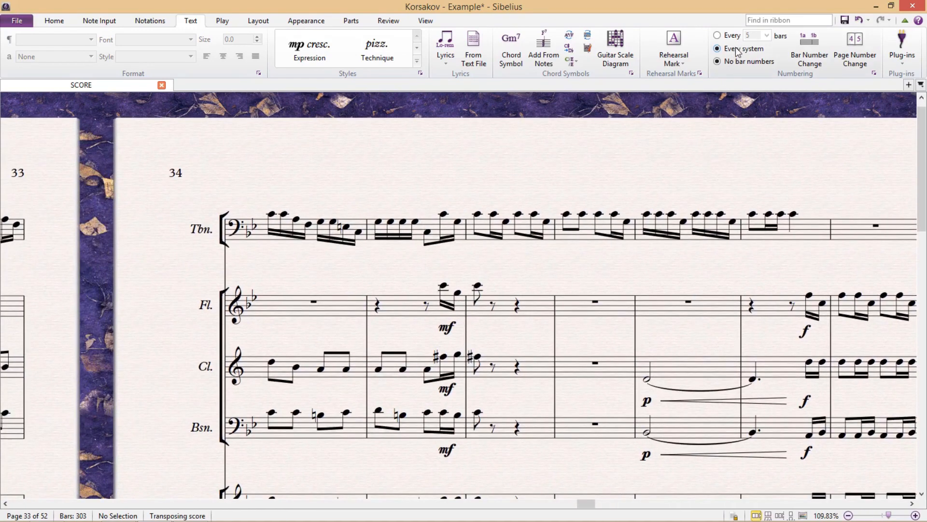
left_click(825, 42)
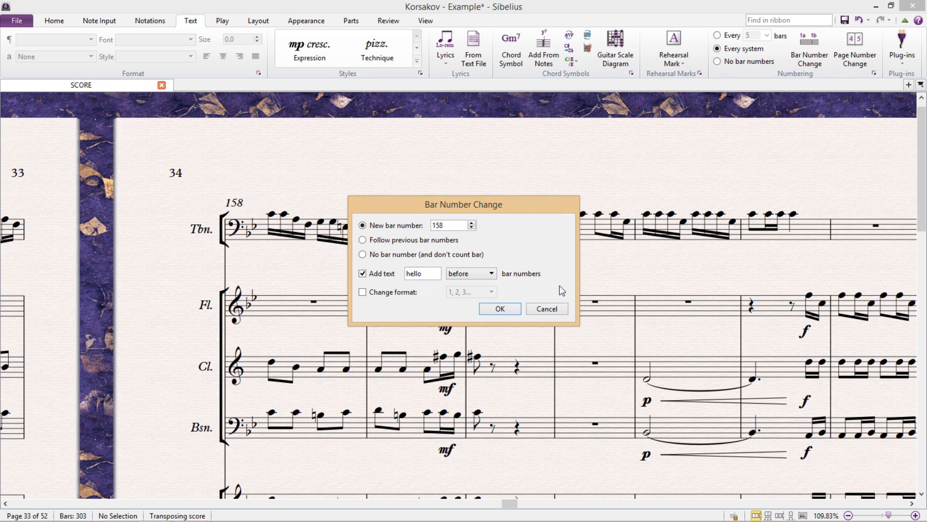
left_click(552, 311)
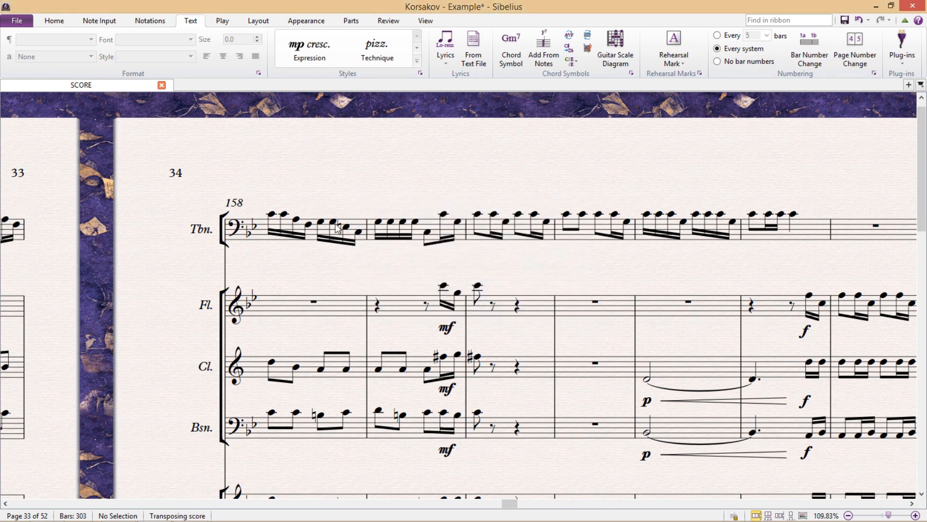
double_click(237, 203)
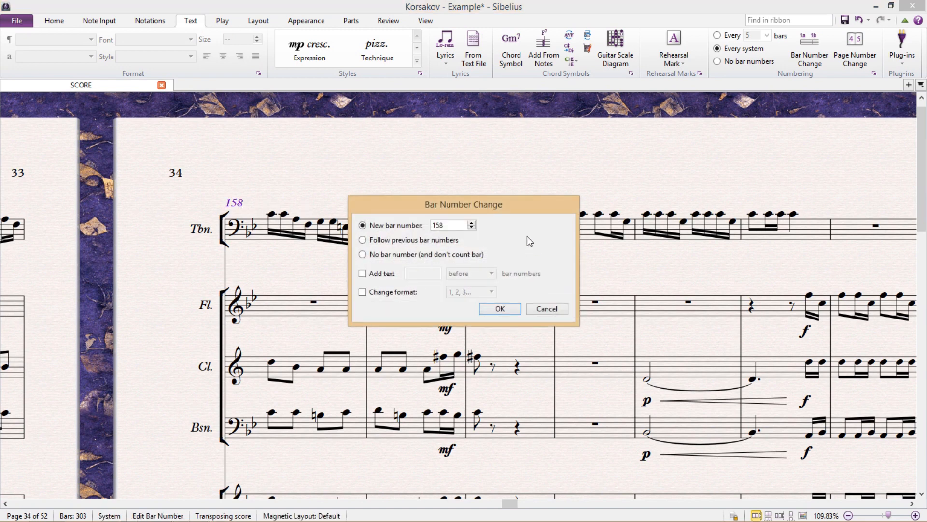
double_click(453, 229)
type("5")
left_click(505, 307)
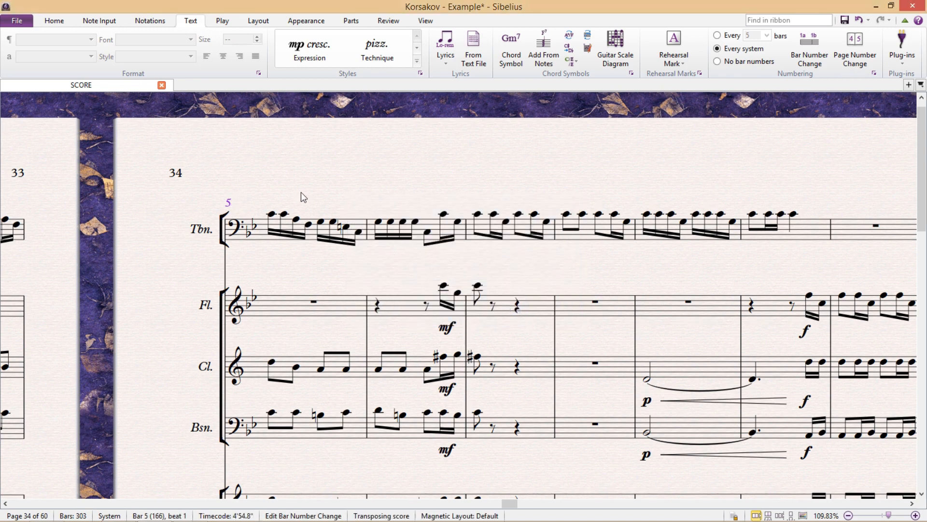
mouse_move(300, 196)
left_mouse_down()
mouse_move(439, 203)
mouse_move(259, 183)
mouse_move(306, 187)
left_mouse_up()
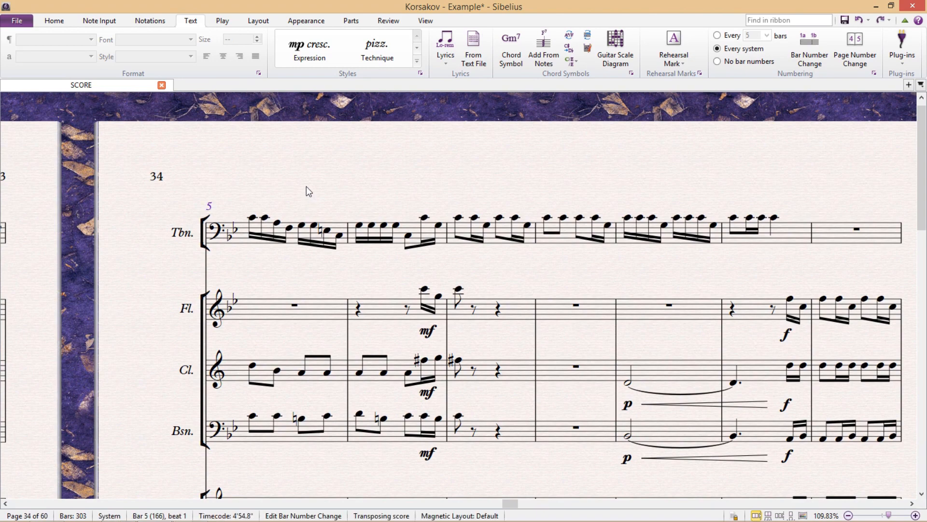
key("ctrl+z")
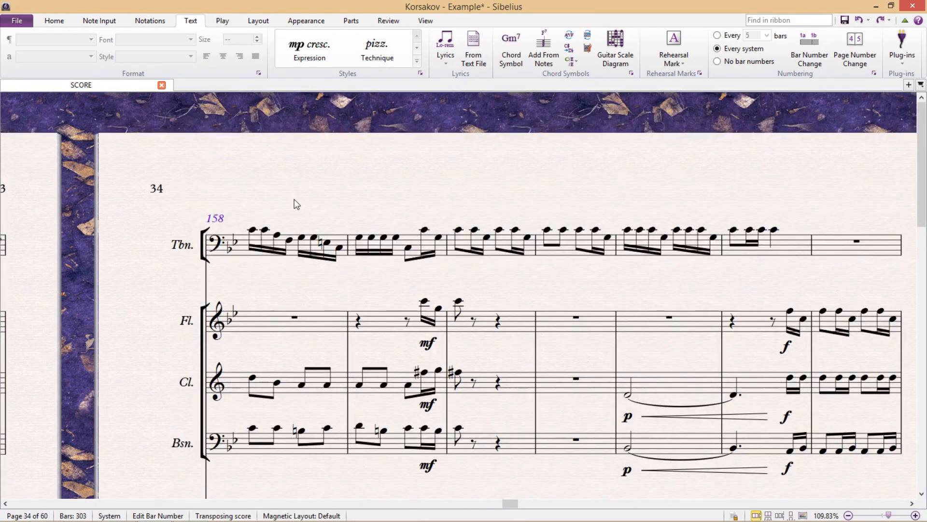
Prefix bar number 158 with the text 'hello', then delete that bar number change
double_click(217, 219)
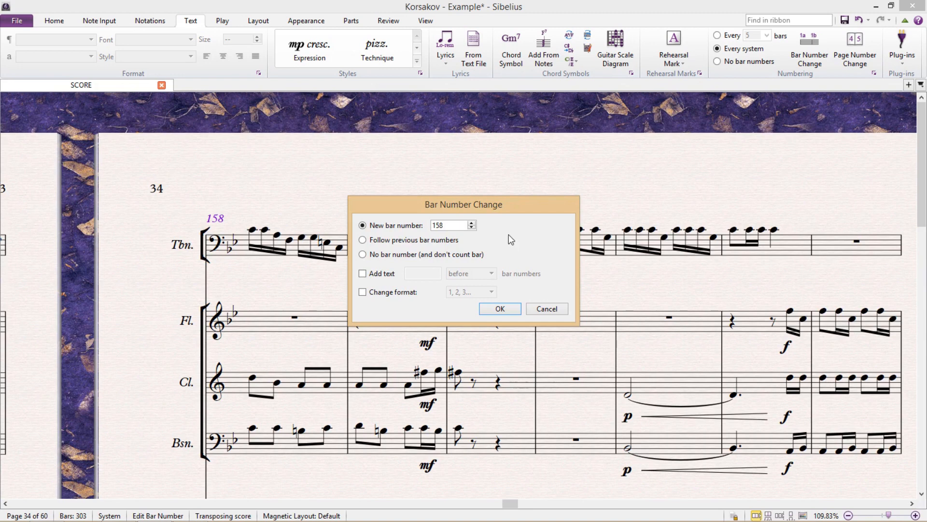
left_click(362, 273)
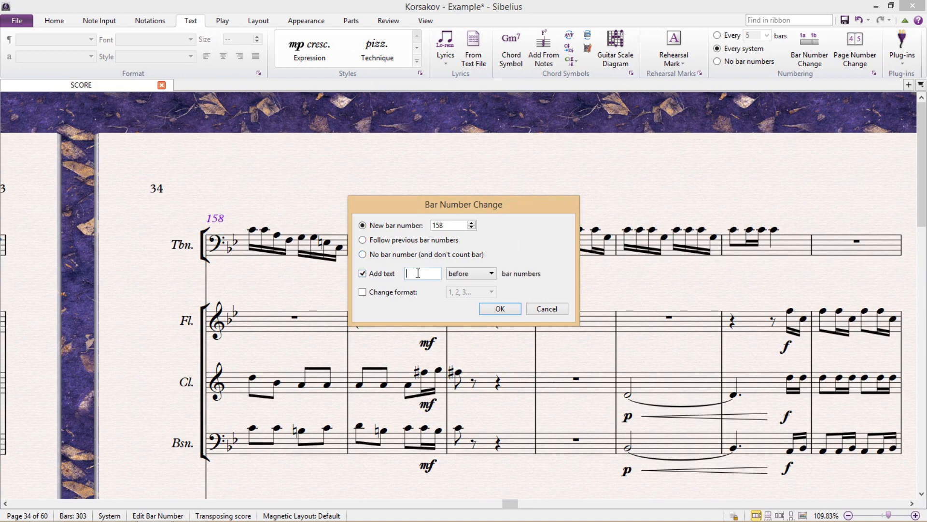
type("hello")
left_click(498, 307)
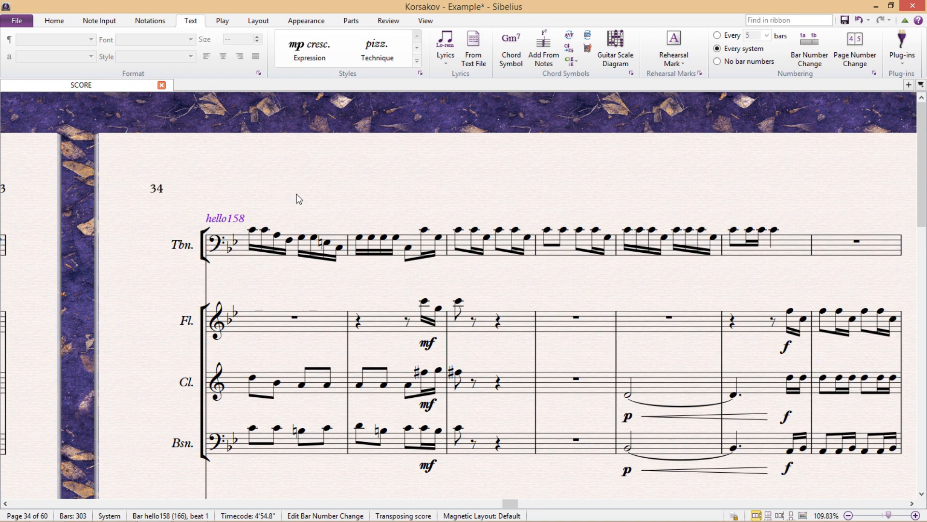
key("Delete")
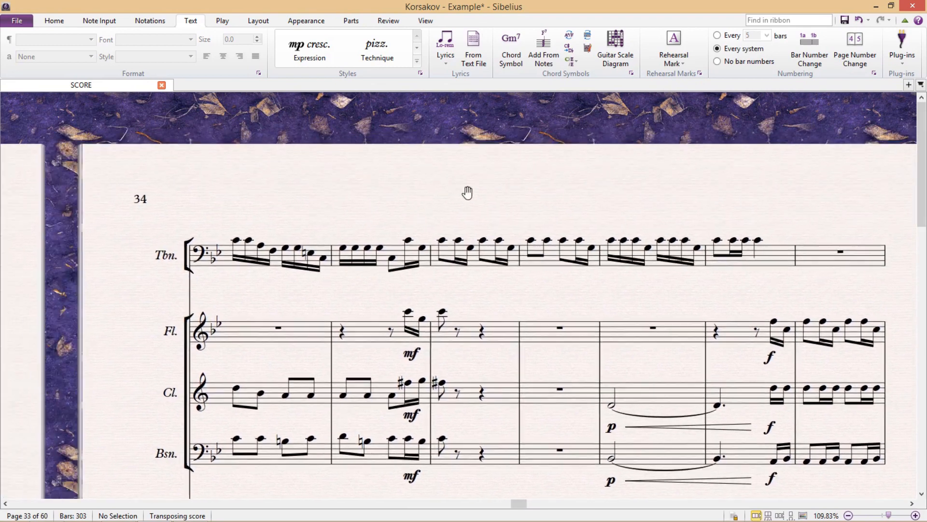
Restore plain bar number 158, then open Engraving Rules from the Appearance tab
key("ctrl+z")
key("ctrl+y")
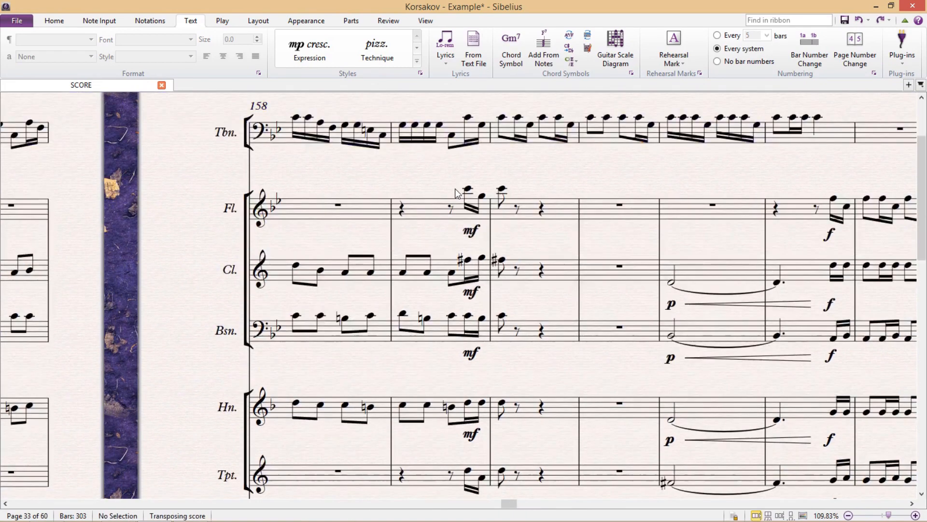
scroll(394, 192, "up", 3)
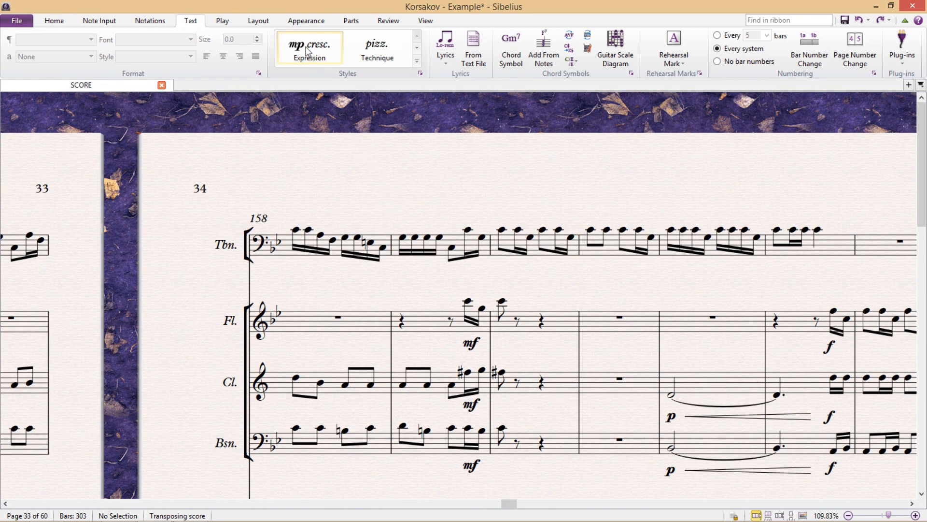
left_click(306, 20)
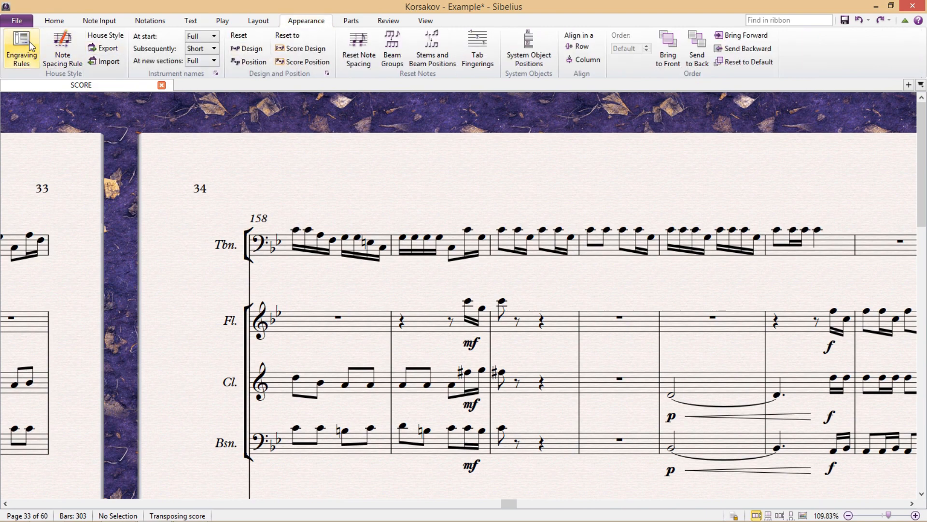
left_click(35, 52)
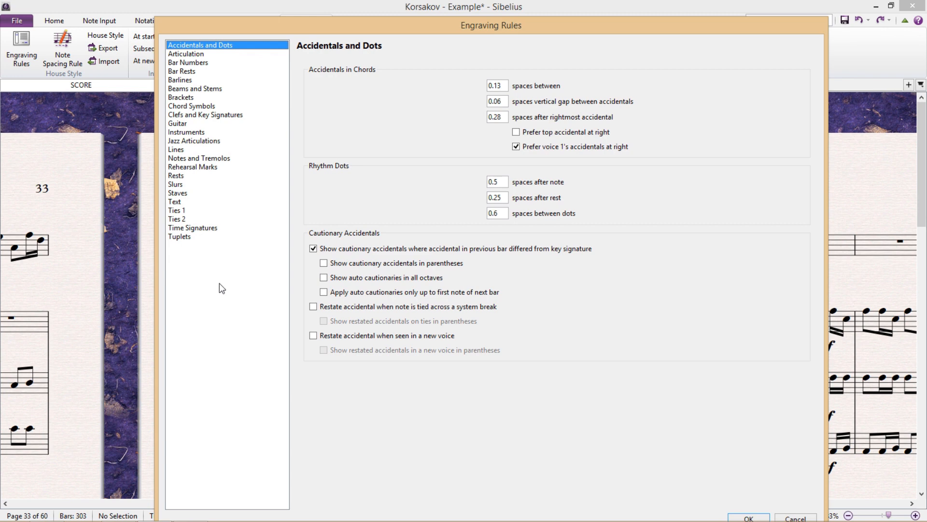
Show the Bar Numbers page, with numbering every system above the top of staff
left_click(219, 63)
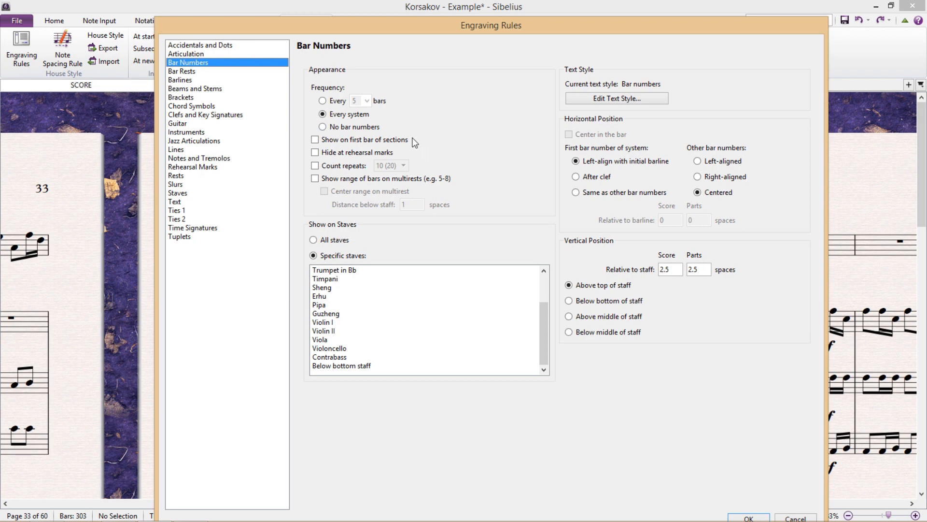
Enable 'Hide at rehearsal marks' for bar numbers and confirm the engraving rules
left_click(315, 153)
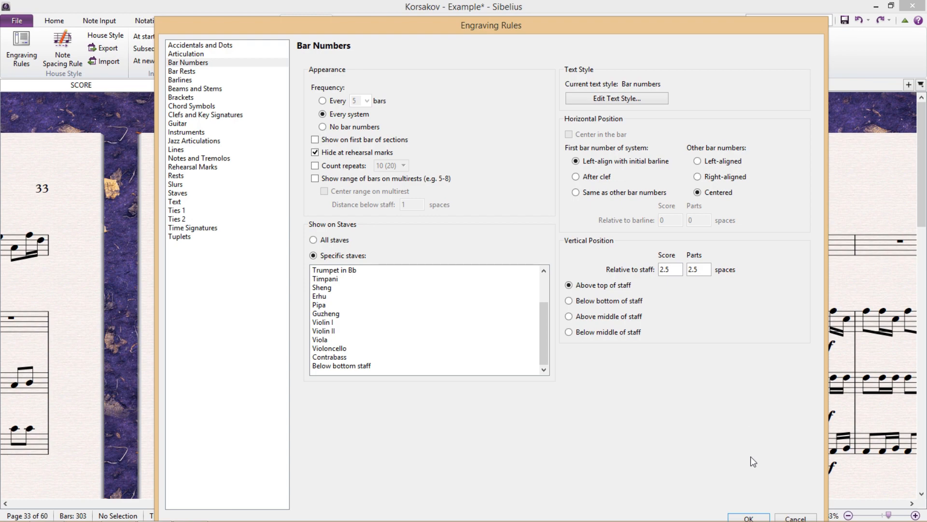
left_click(757, 517)
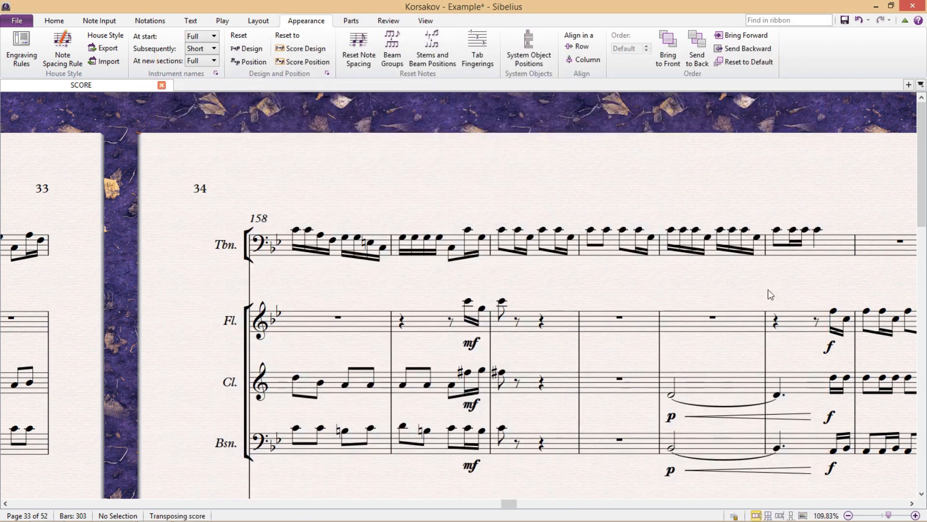
Turn on Show Multirests so the four empty bars after bar 165 form one rest
left_click_drag(767, 290, 140, 225)
left_click_drag(698, 129, 416, 132)
scroll(415, 132, "down", 3)
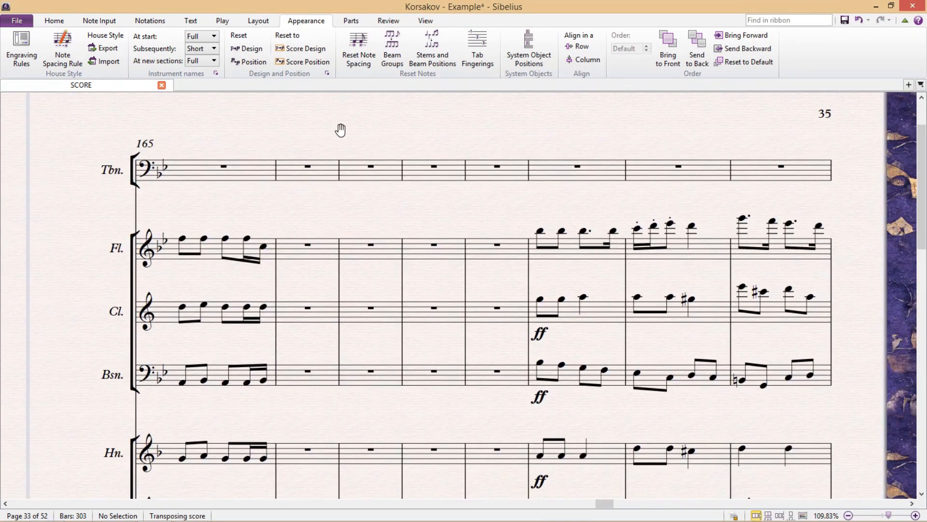
left_click_drag(425, 213, 454, 161)
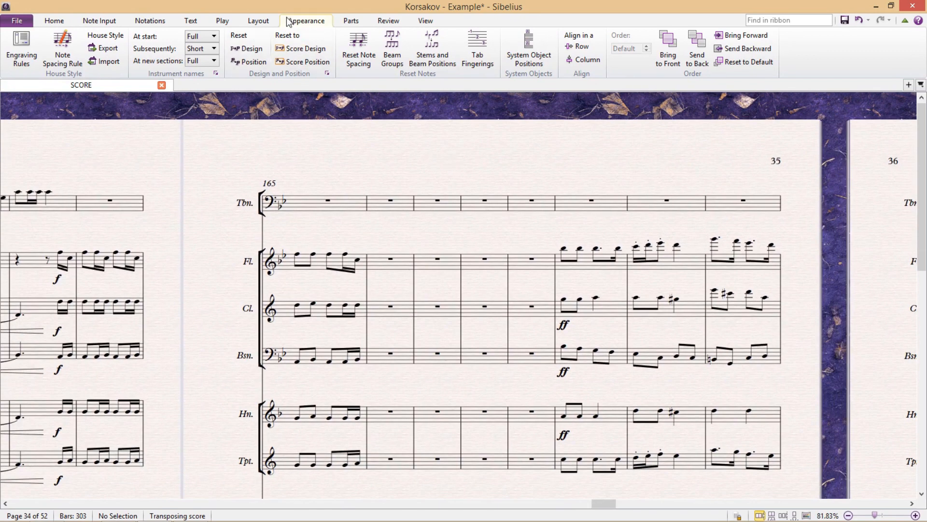
left_click(258, 20)
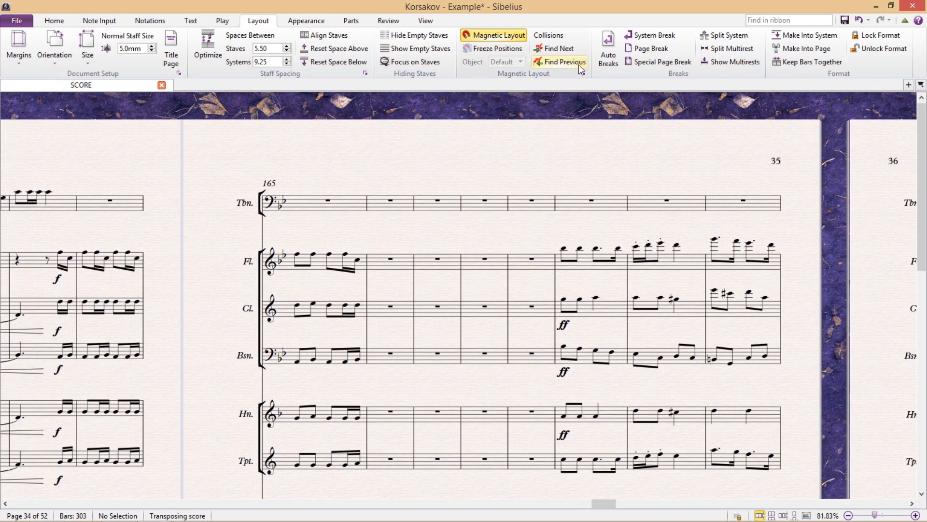
left_click(721, 64)
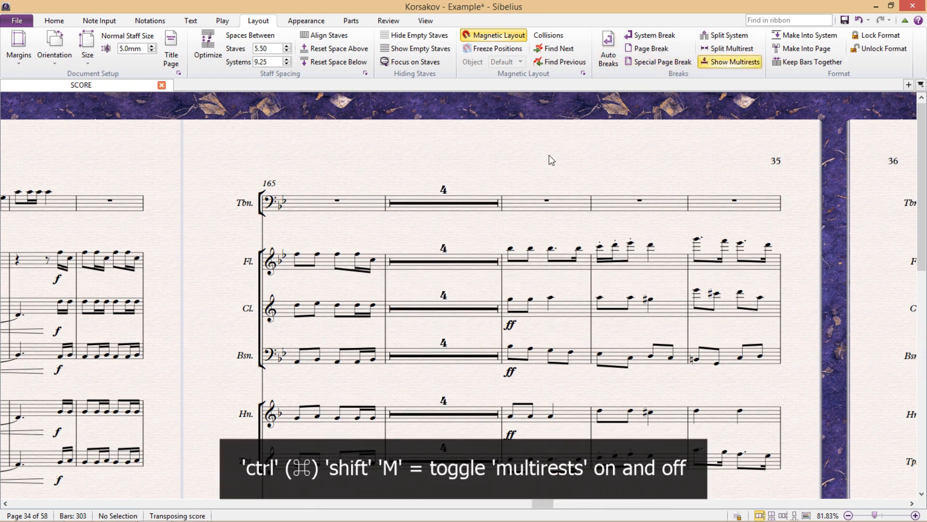
Enable 'Show range of bars on multirests' so the 4-bar rest is labelled 166–169
key("ctrl+shift+m")
key("ctrl+shift+m")
left_click_drag(453, 164, 477, 169)
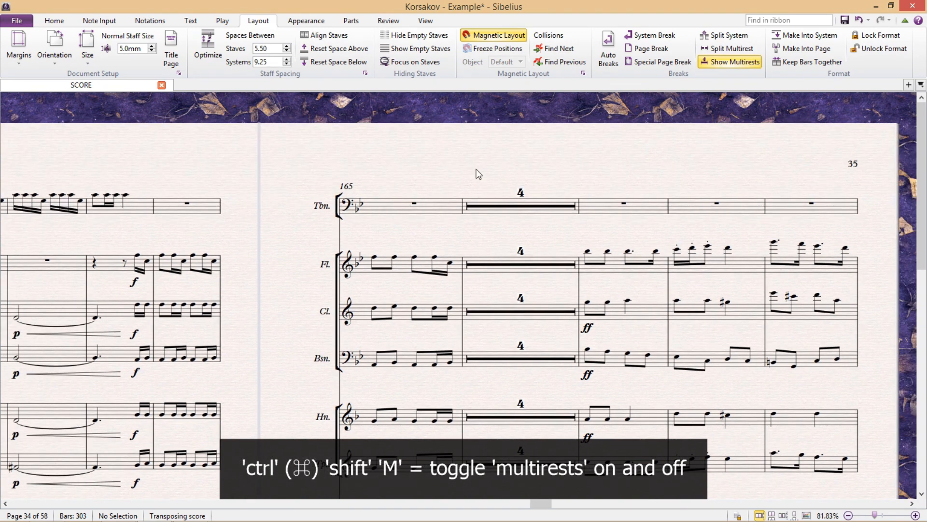
key("ctrl+shift+e")
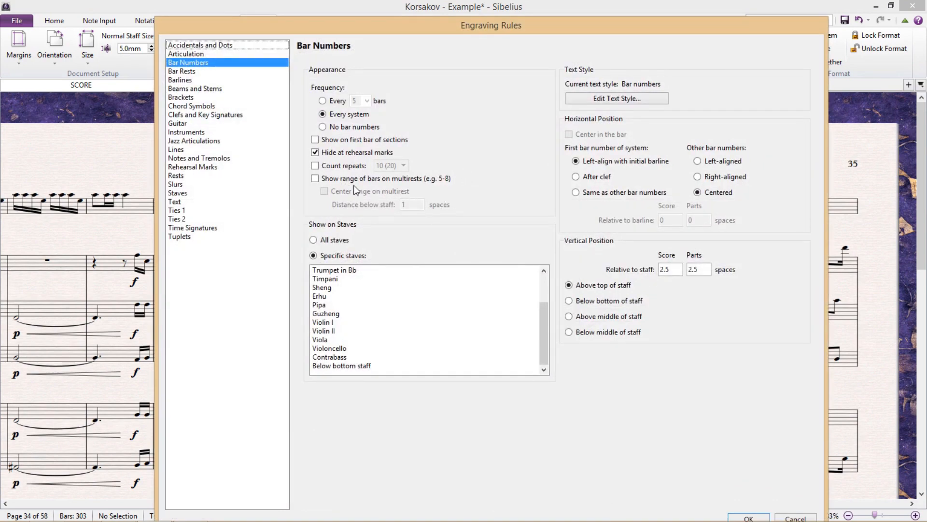
left_click(322, 183)
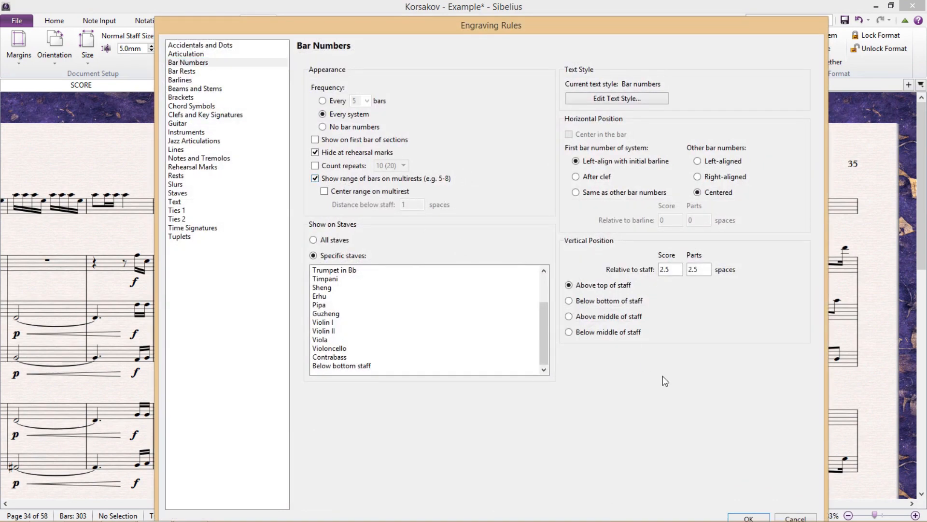
left_click(749, 517)
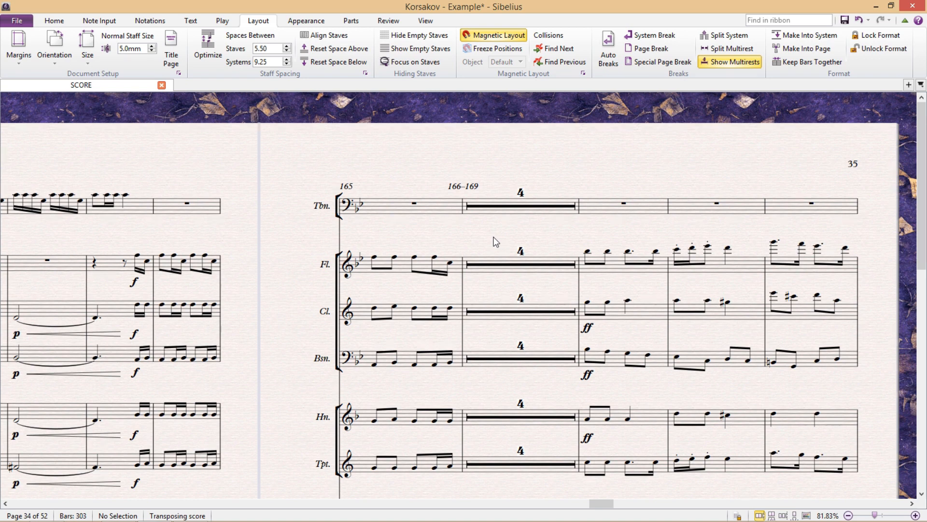
key("ctrl+shift+e")
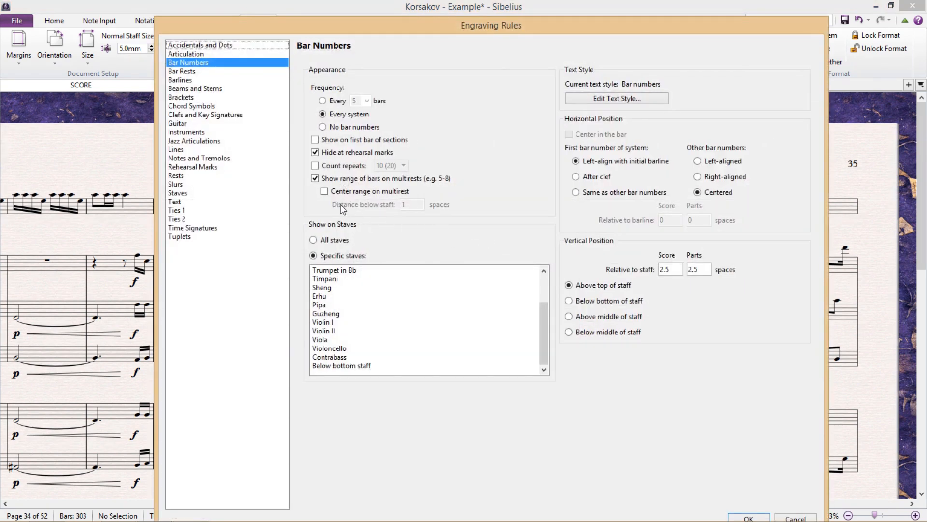
Enable 'Center range on multirest', apply it, and bring page 34 back into view
left_click(325, 192)
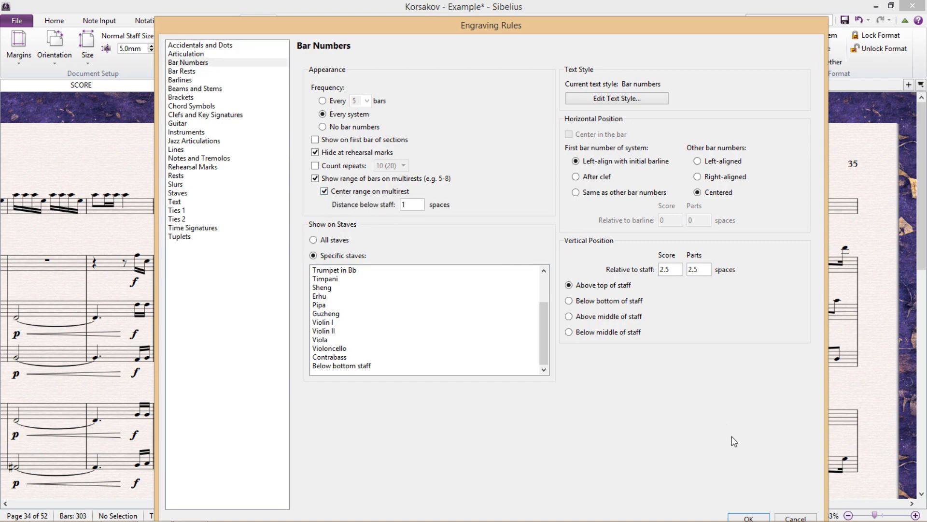
left_click(750, 518)
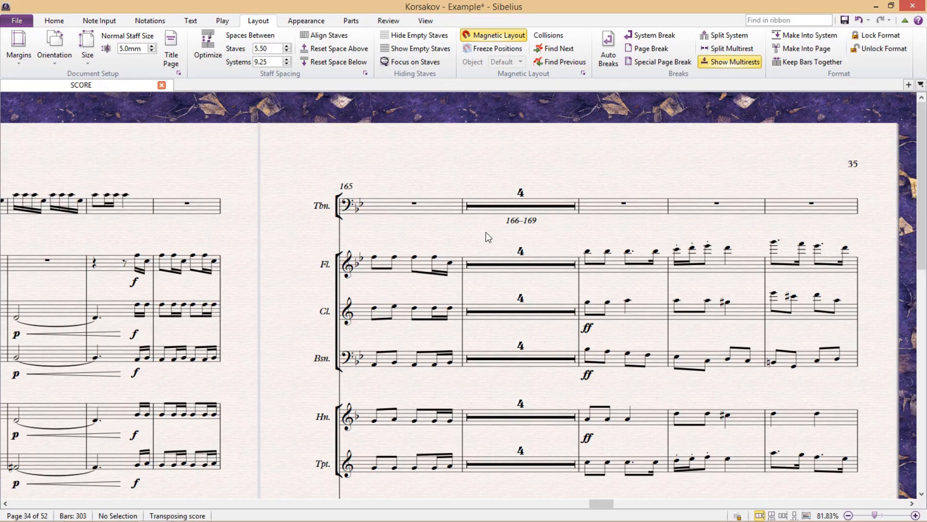
left_click_drag(486, 232, 573, 260)
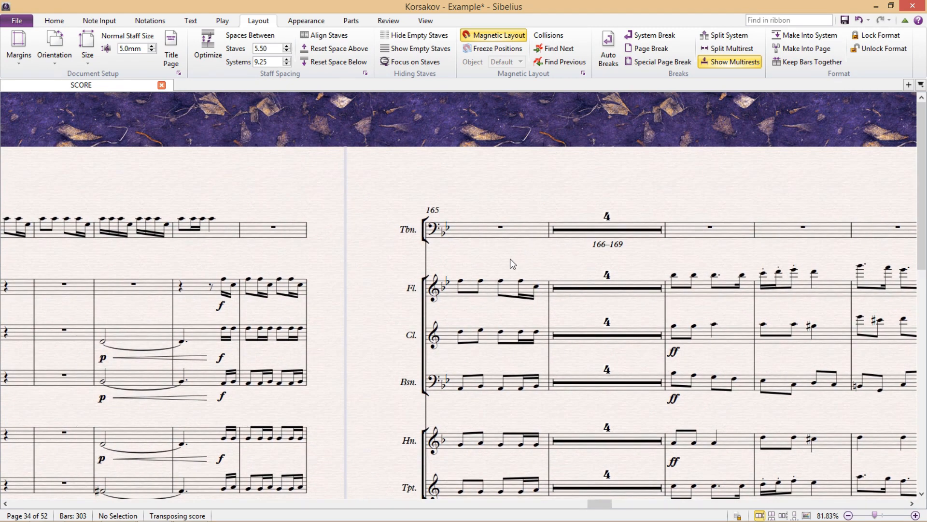
left_click_drag(237, 255, 801, 275)
key("ctrl+shift+e")
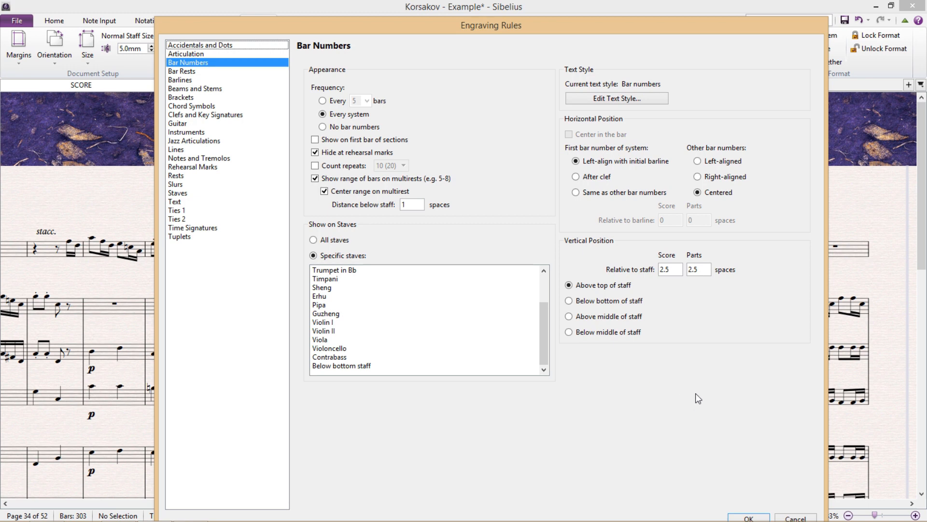
left_click(803, 516)
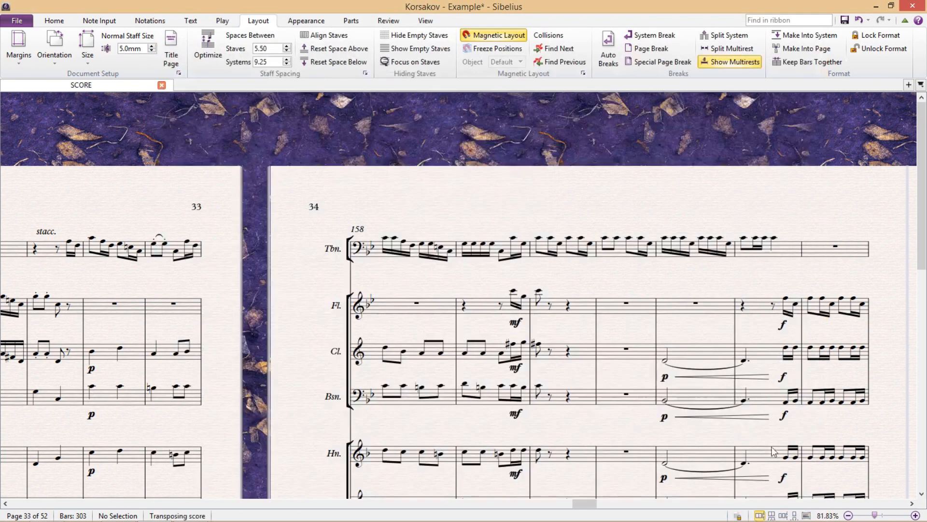
left_click_drag(419, 208, 419, 177)
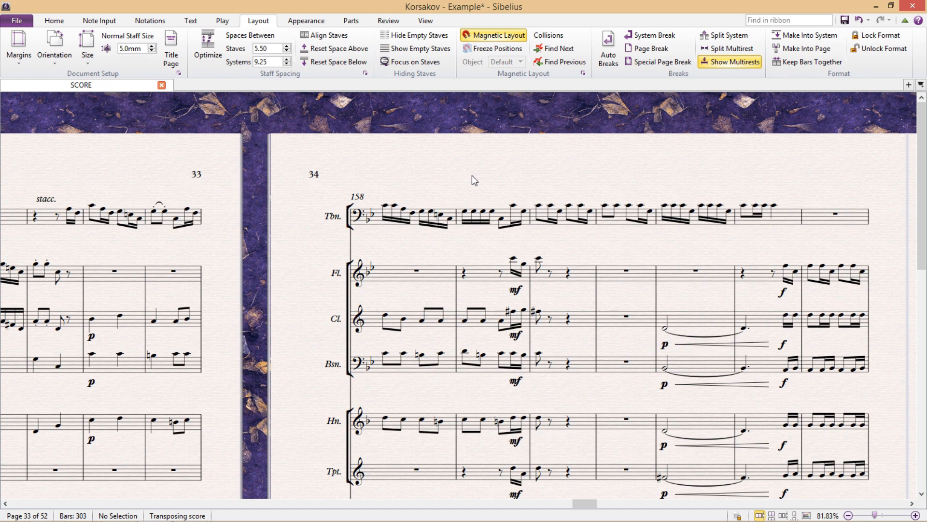
Nudge the score view and switch to the Text tab's rehearsal mark tools
left_click_drag(472, 175, 500, 175)
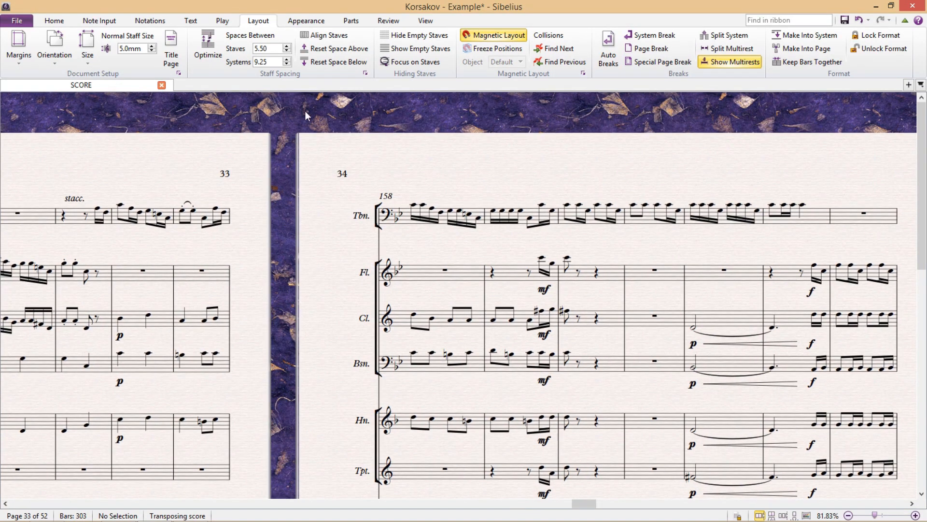
left_click(190, 20)
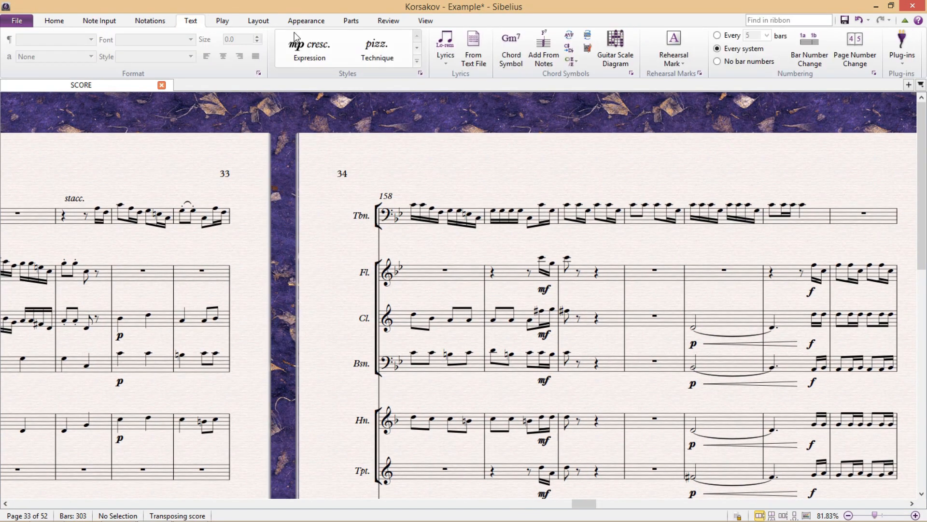
Place rehearsal mark S at bar 156 and rehearsal mark T at bar 164
left_click(674, 43)
left_click(108, 194)
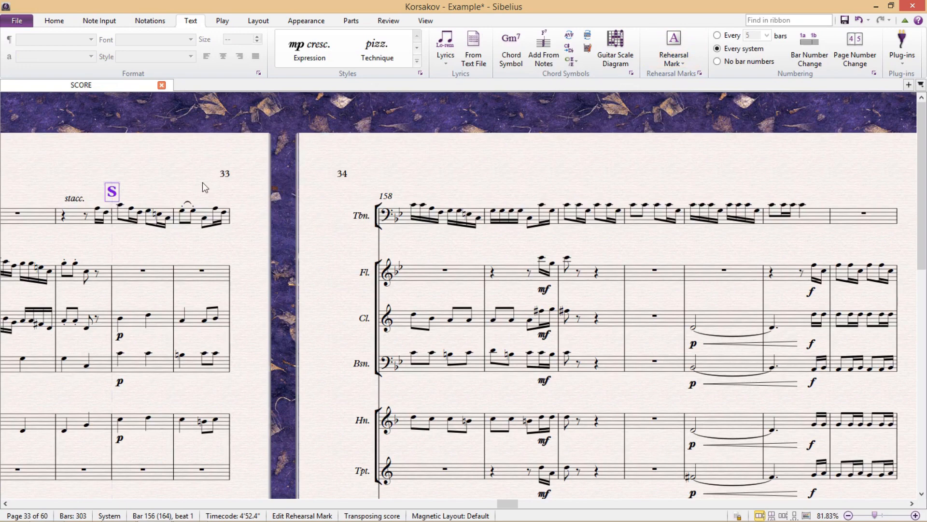
left_click_drag(729, 171, 617, 169)
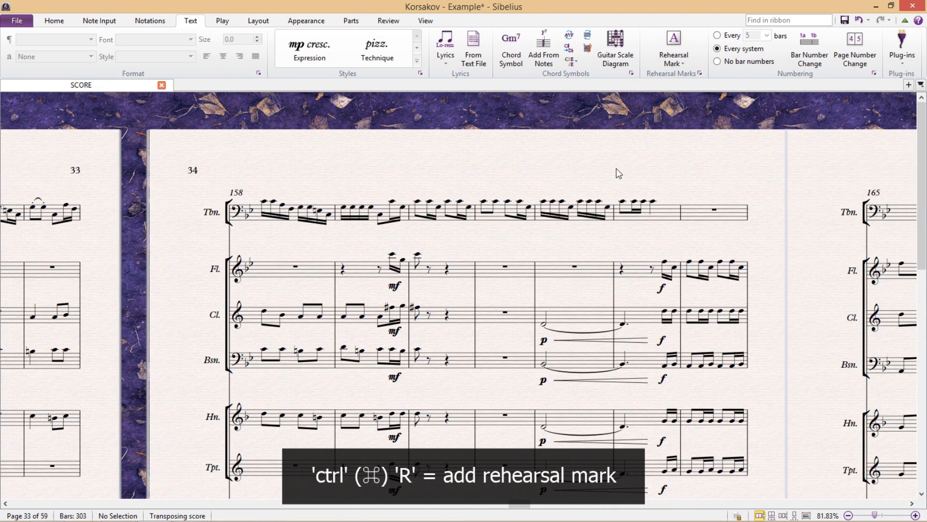
key("ctrl+r")
left_click(678, 186)
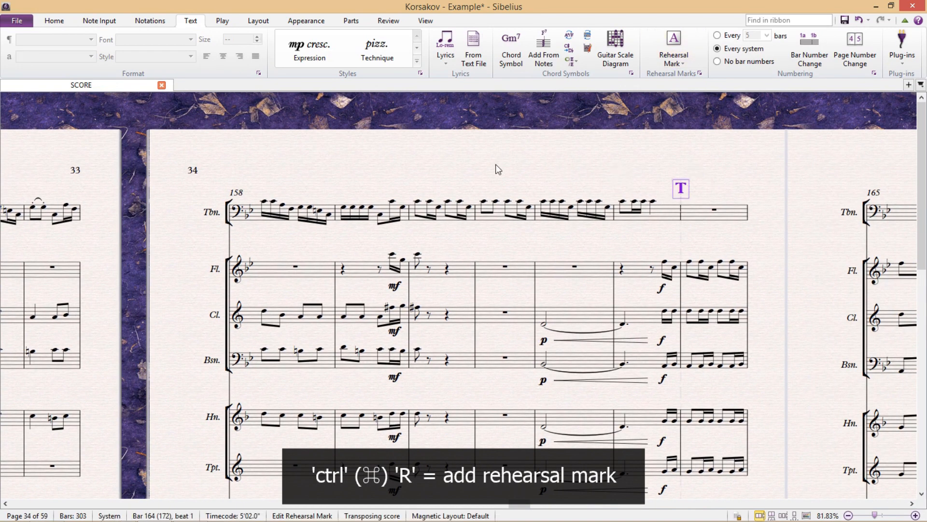
left_click_drag(498, 169, 630, 169)
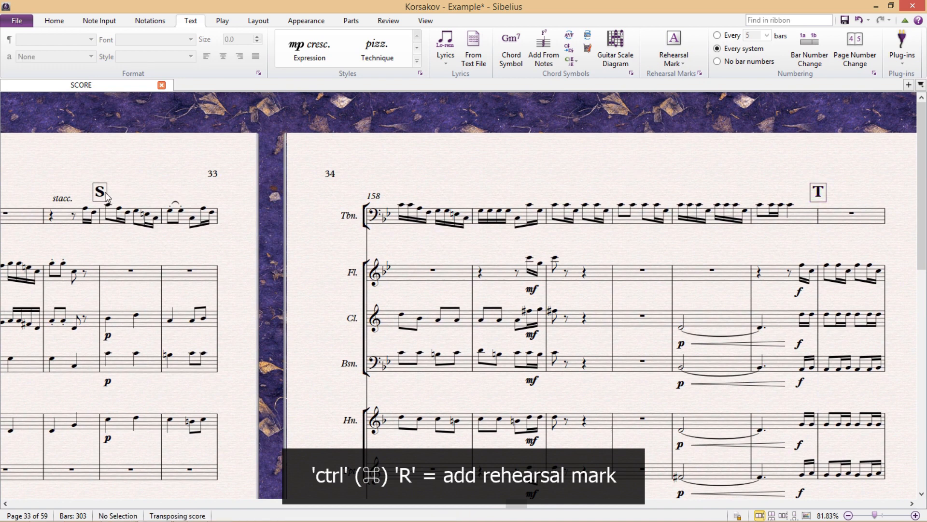
Raise rehearsal mark S slightly, deselect the marks, and reopen Engraving Rules
left_click_drag(106, 196, 107, 188)
key("Escape")
left_click(817, 194)
left_click_drag(703, 170, 676, 178)
key("ctrl+shift+e")
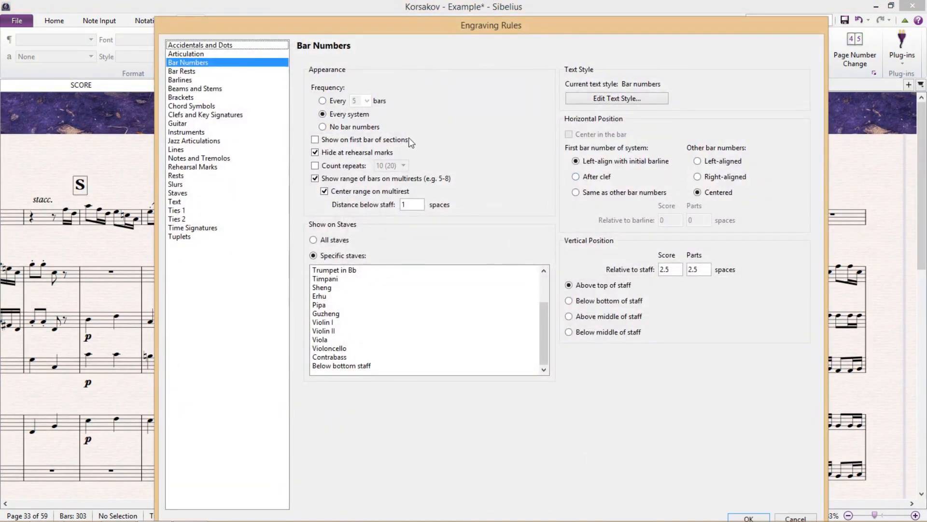
left_click(208, 167)
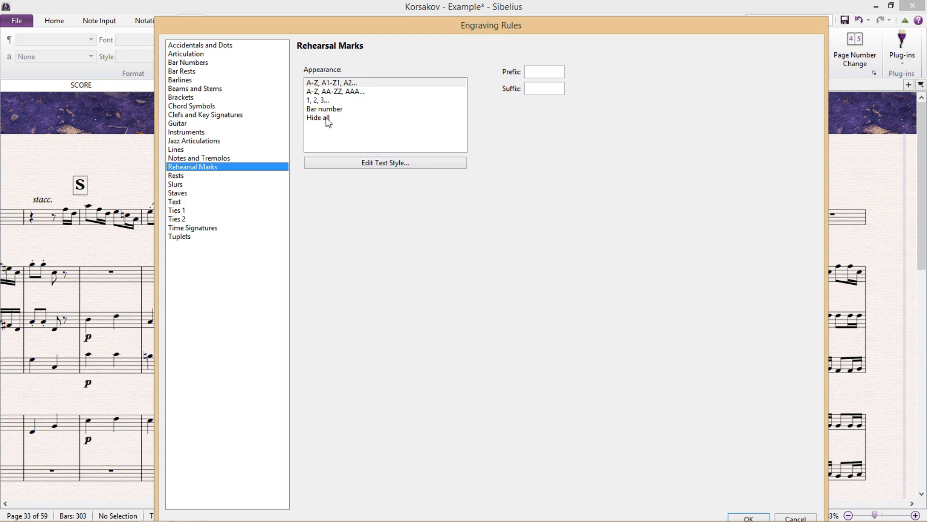
left_click(357, 101)
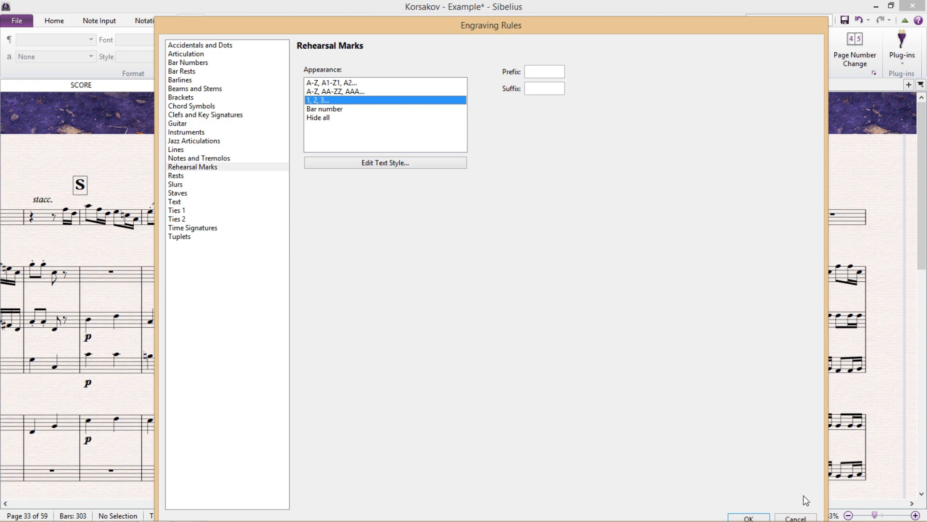
left_click(808, 519)
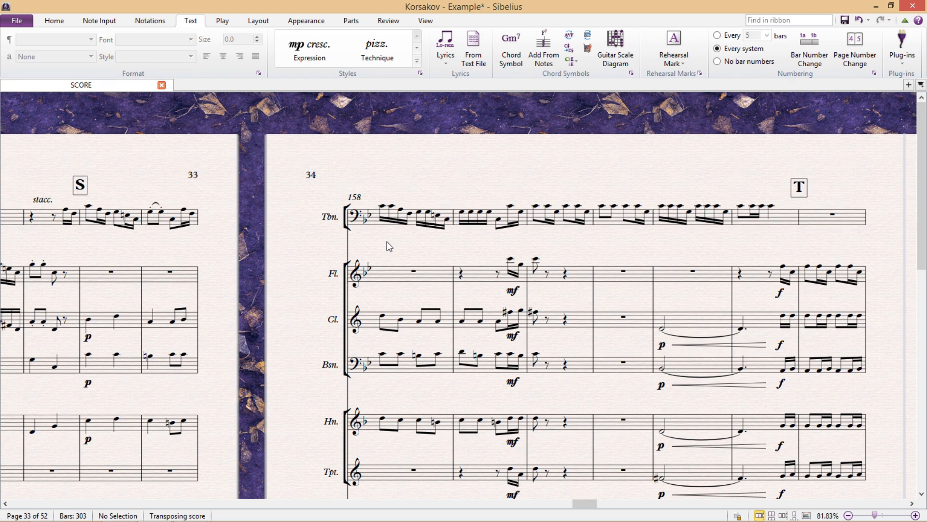
Switch rehearsal mark appearance to 'Bar number' in Engraving Rules, turning S and T into 156 and 164
key("ctrl+shift+e")
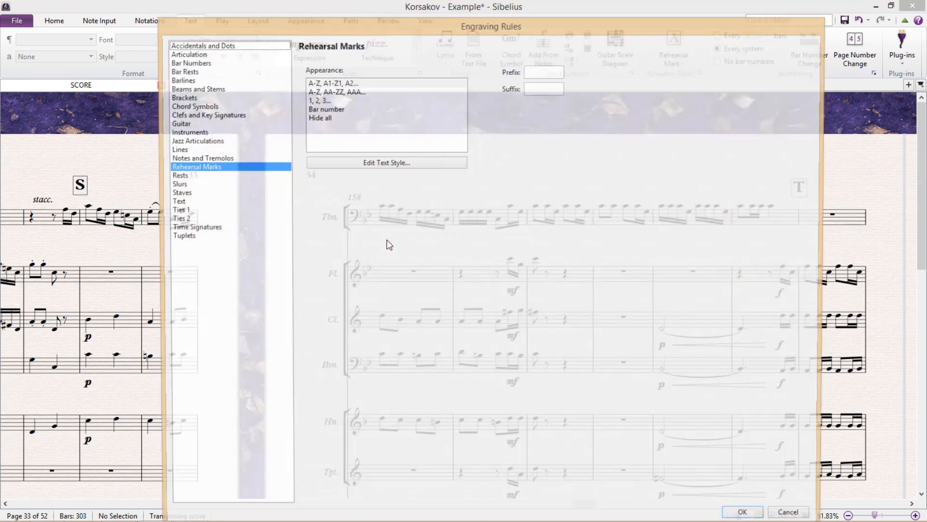
left_click(355, 110)
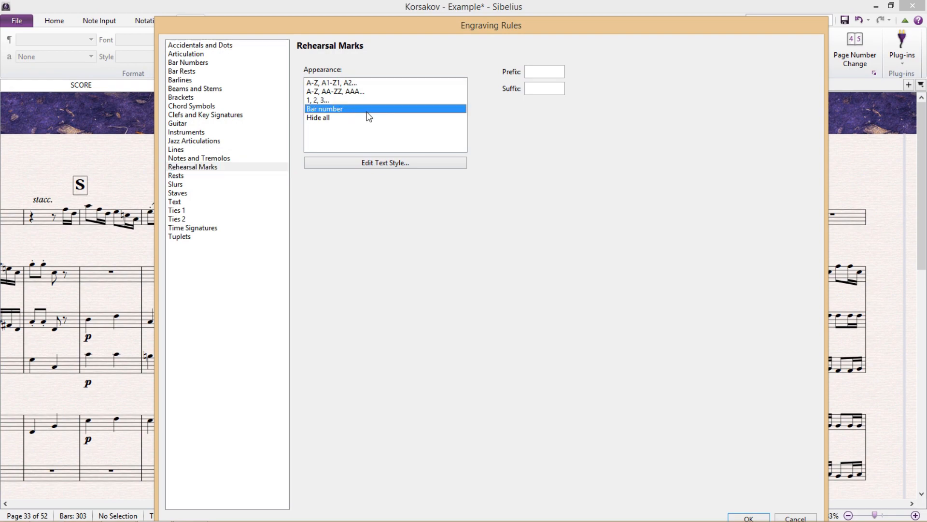
left_click(749, 518)
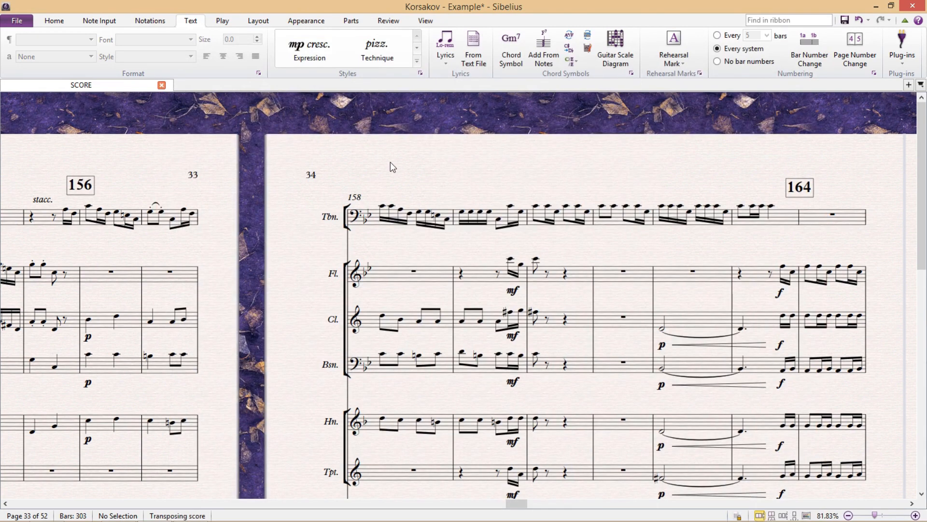
left_click_drag(393, 167, 429, 180)
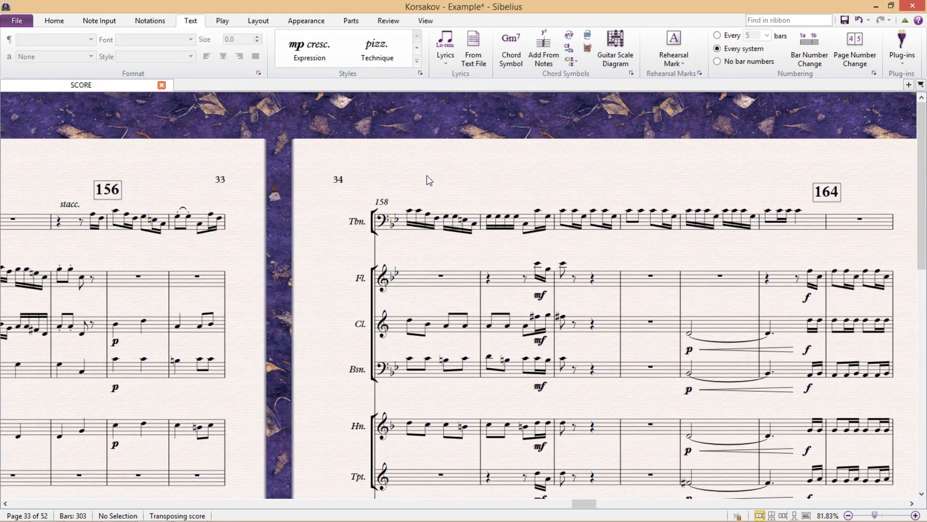